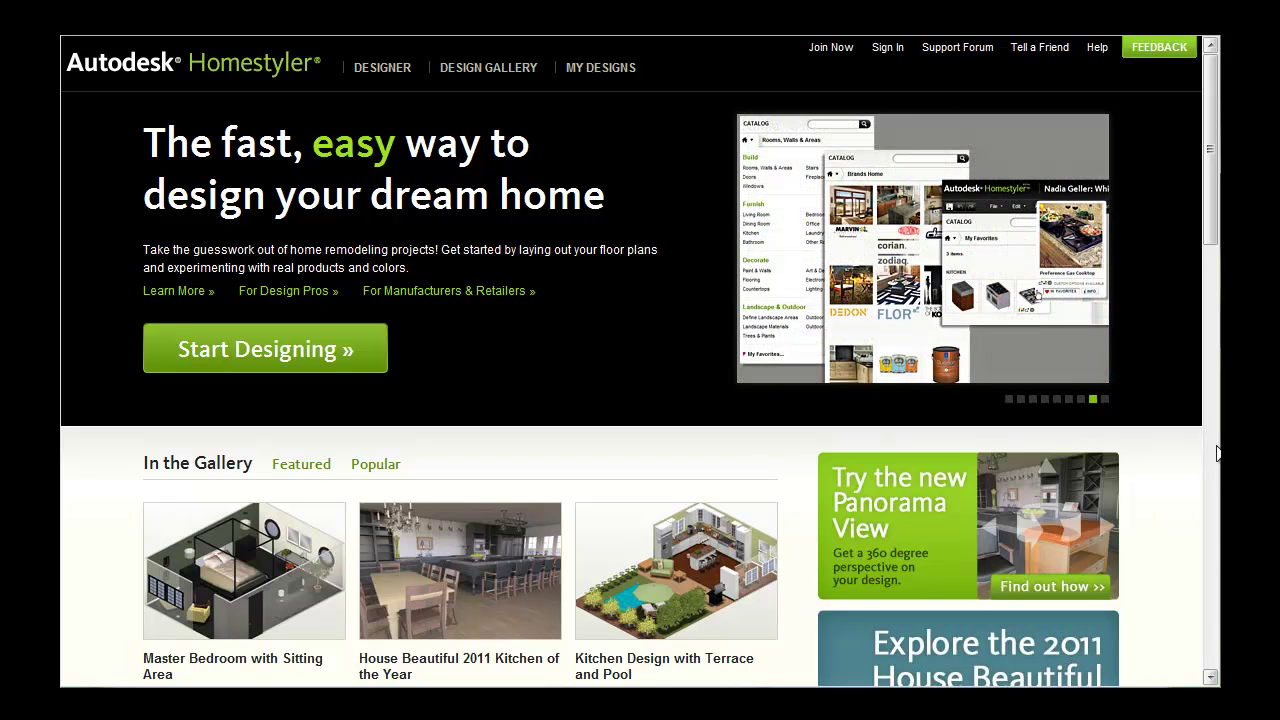
# Look through the home page from the gallery and how-to sections to the resources and footer links
pyautogui.click(1210, 677)
pyautogui.scroll(-10, 1210, 677)
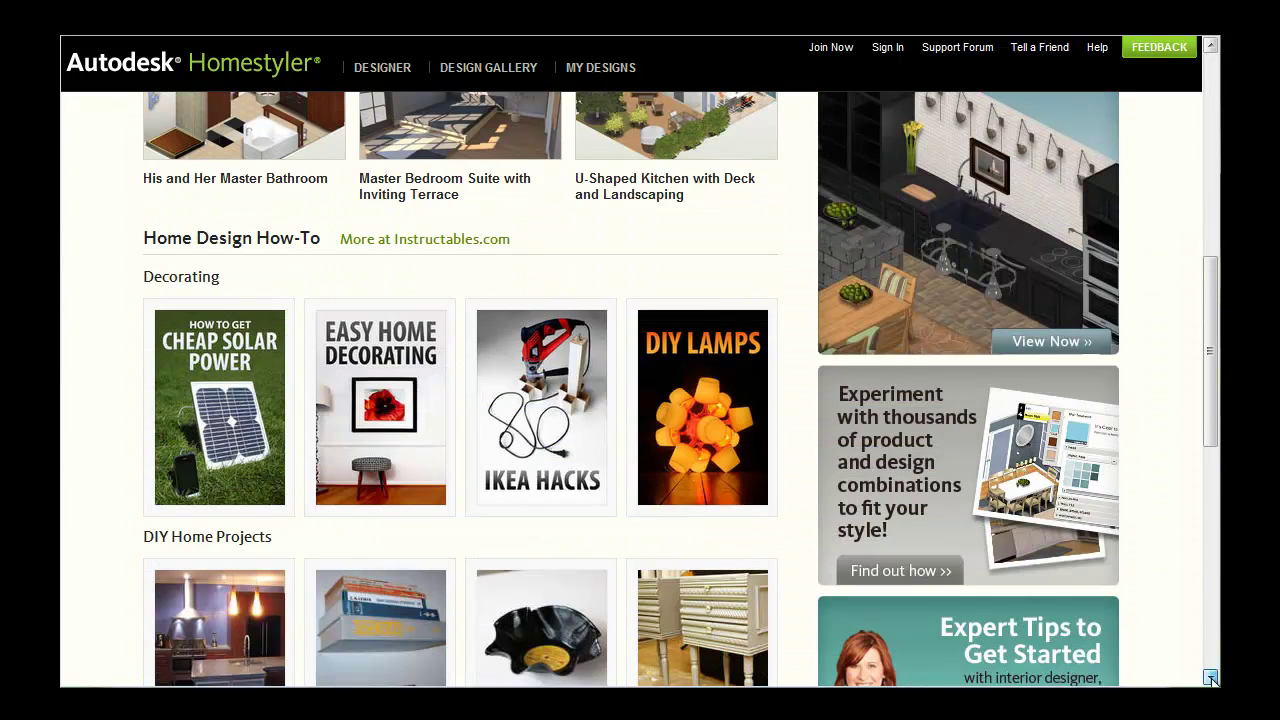
pyautogui.scroll(-4, 1210, 677)
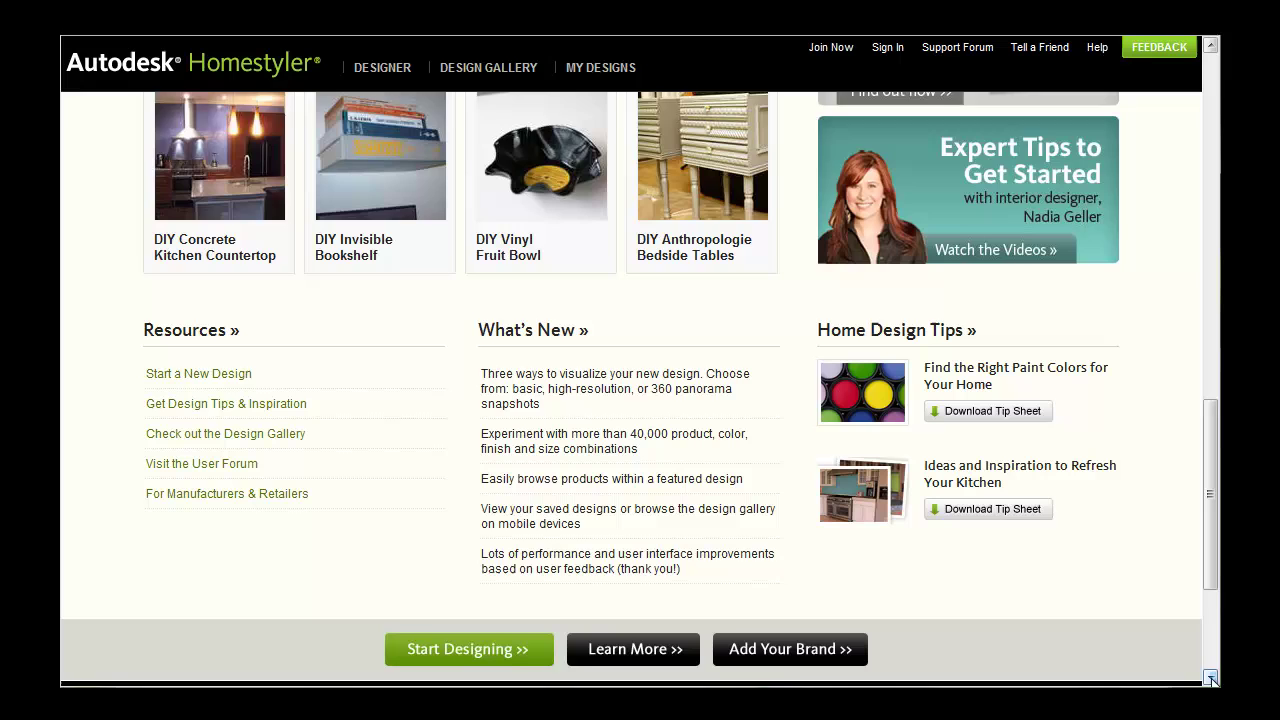
pyautogui.scroll(-4, 1210, 677)
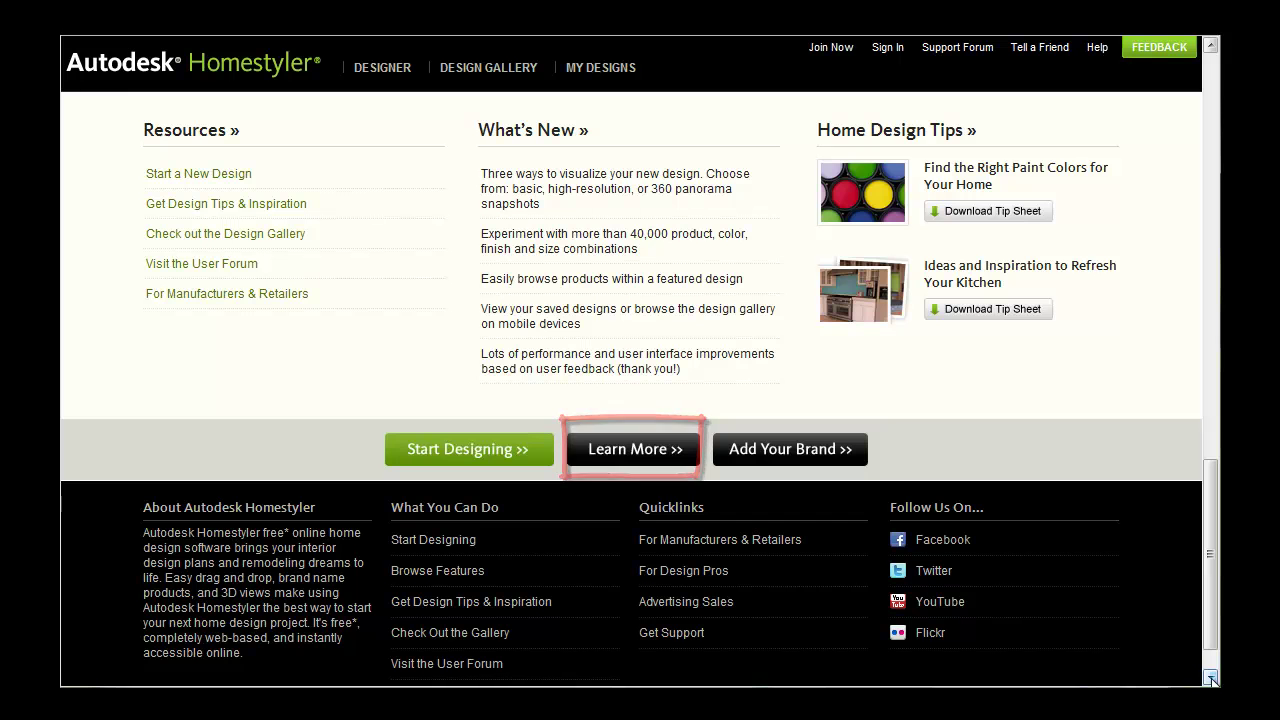
pyautogui.scroll(15, 1181, 648)
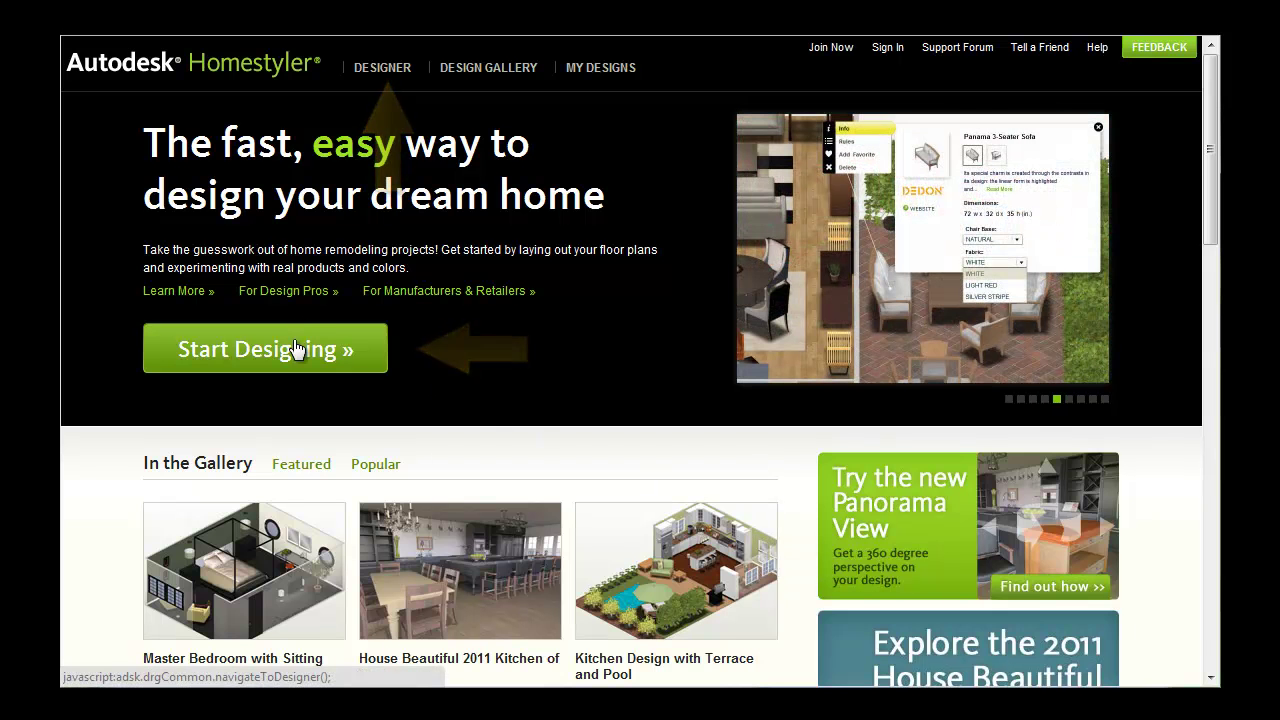
# Open the designer and start a new design from scratch
pyautogui.click(298, 349)
pyautogui.click(1003, 606)
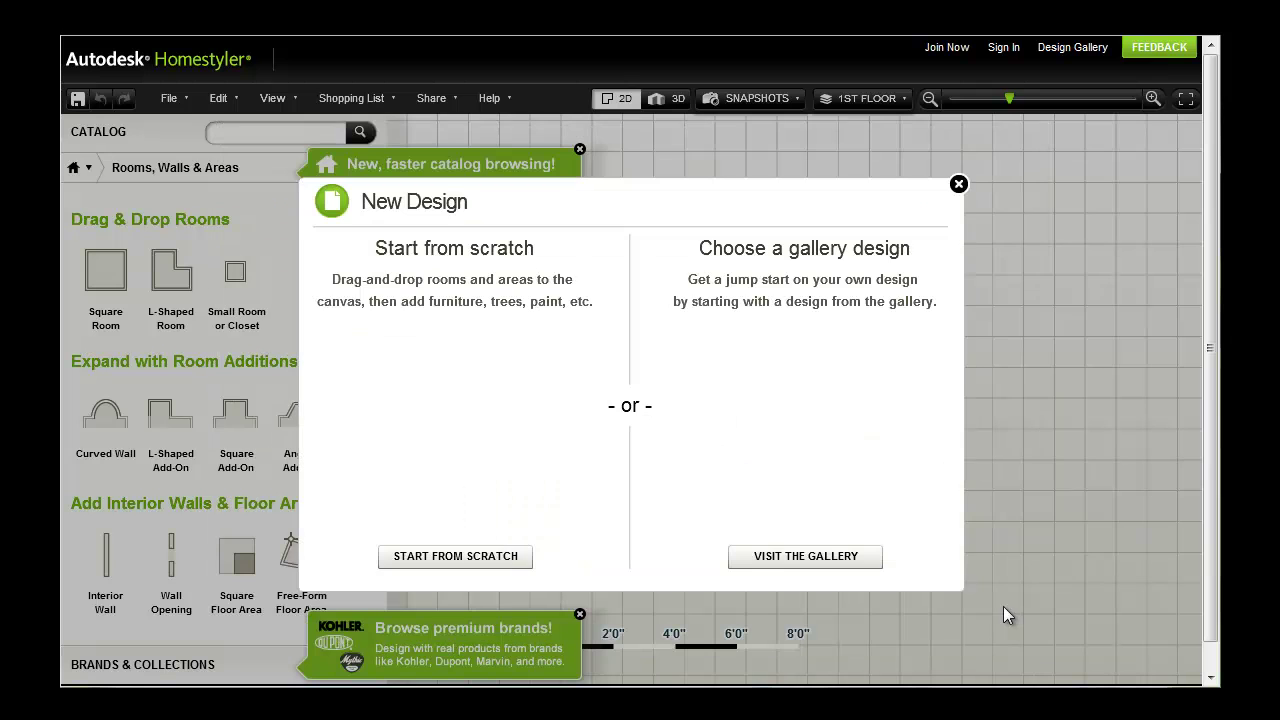
pyautogui.click(447, 563)
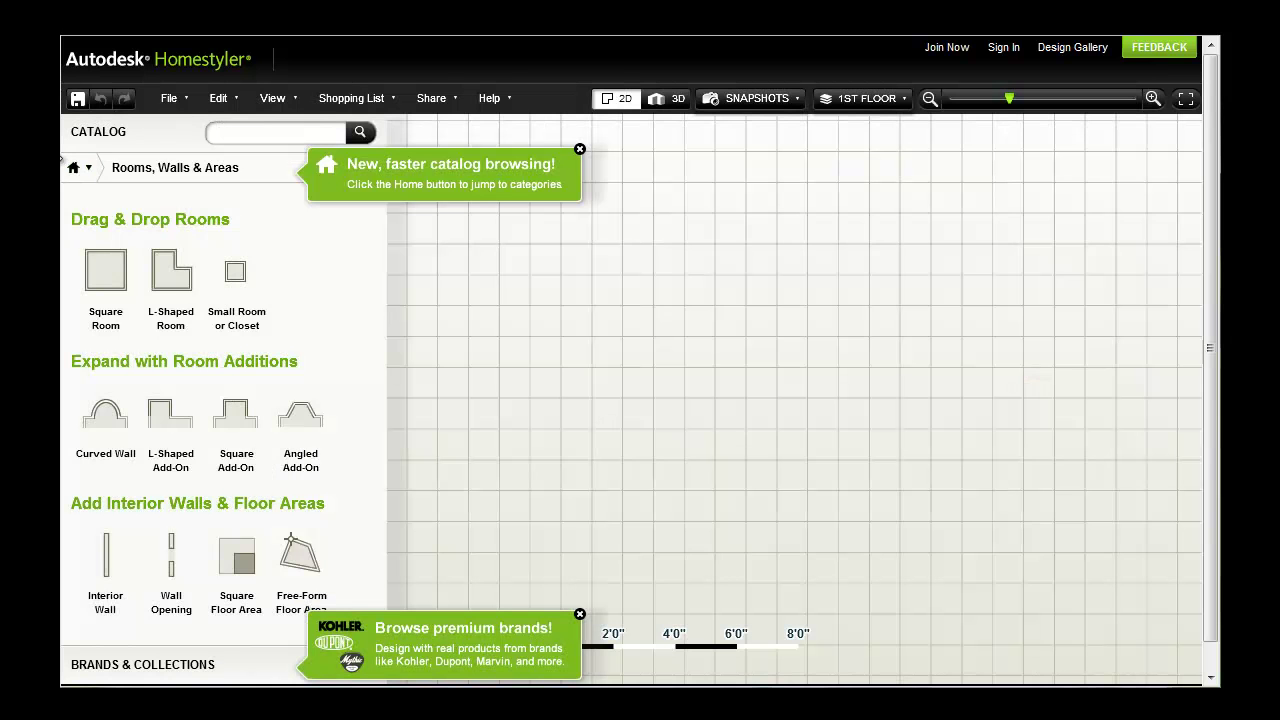
# View the catalog's category list and look through the premium brands under Brands & Collections
pyautogui.click(87, 170)
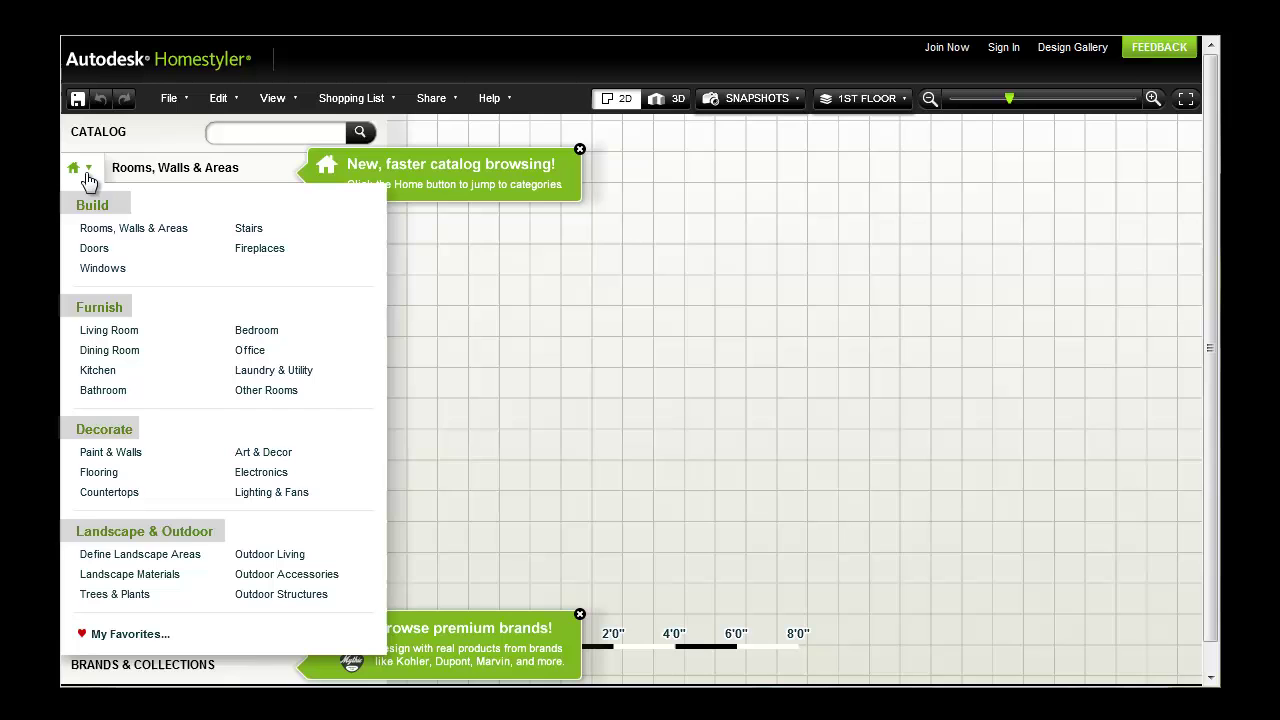
pyautogui.click(89, 170)
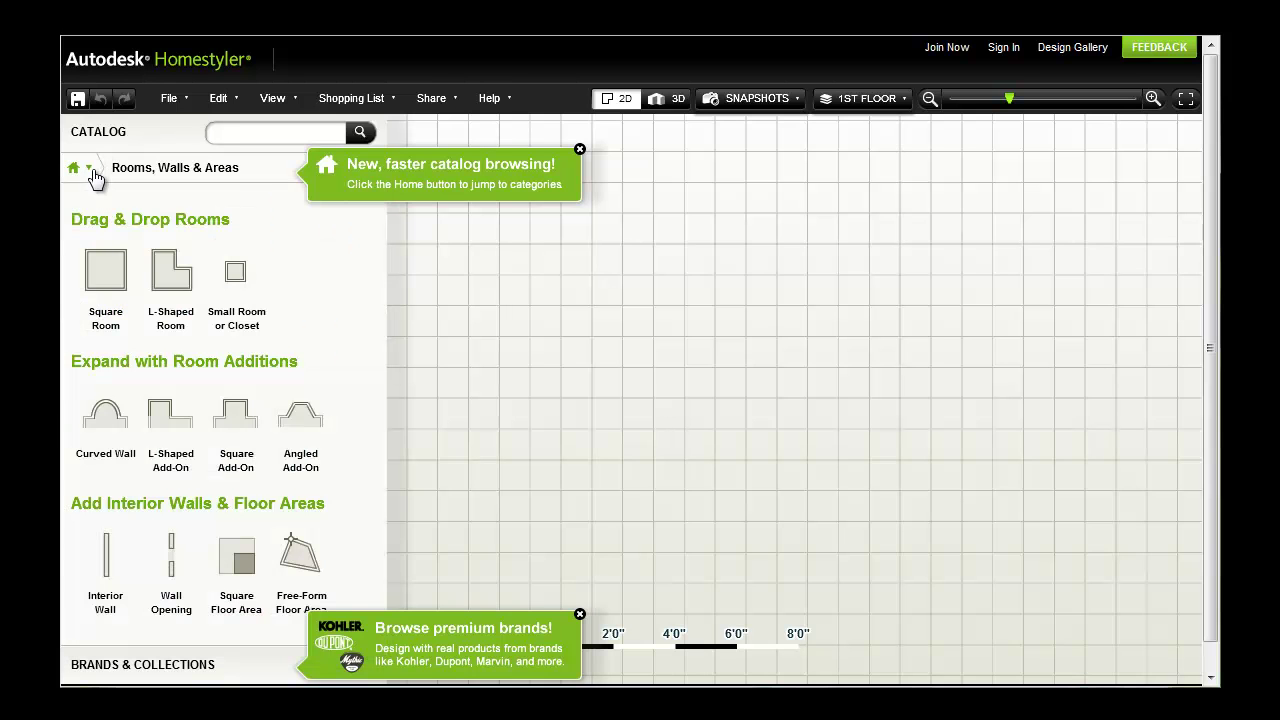
pyautogui.click(102, 663)
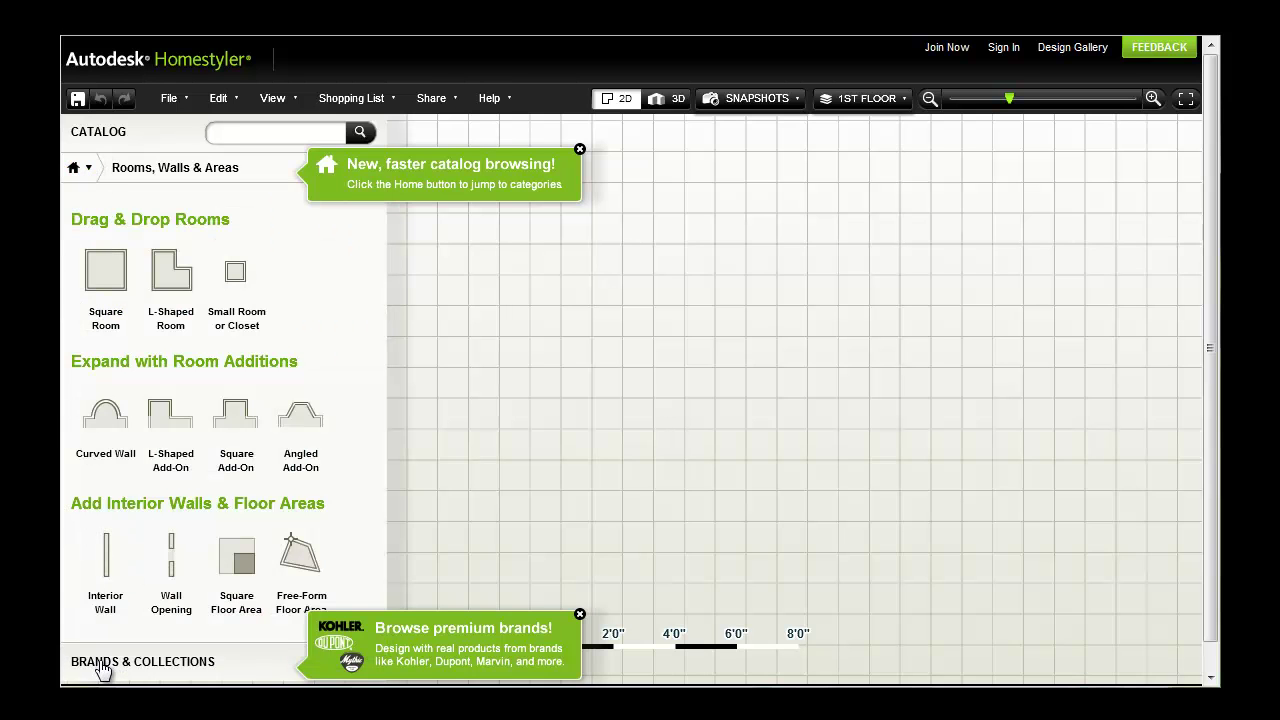
pyautogui.click(566, 188)
pyautogui.scroll(-2, 129, 386)
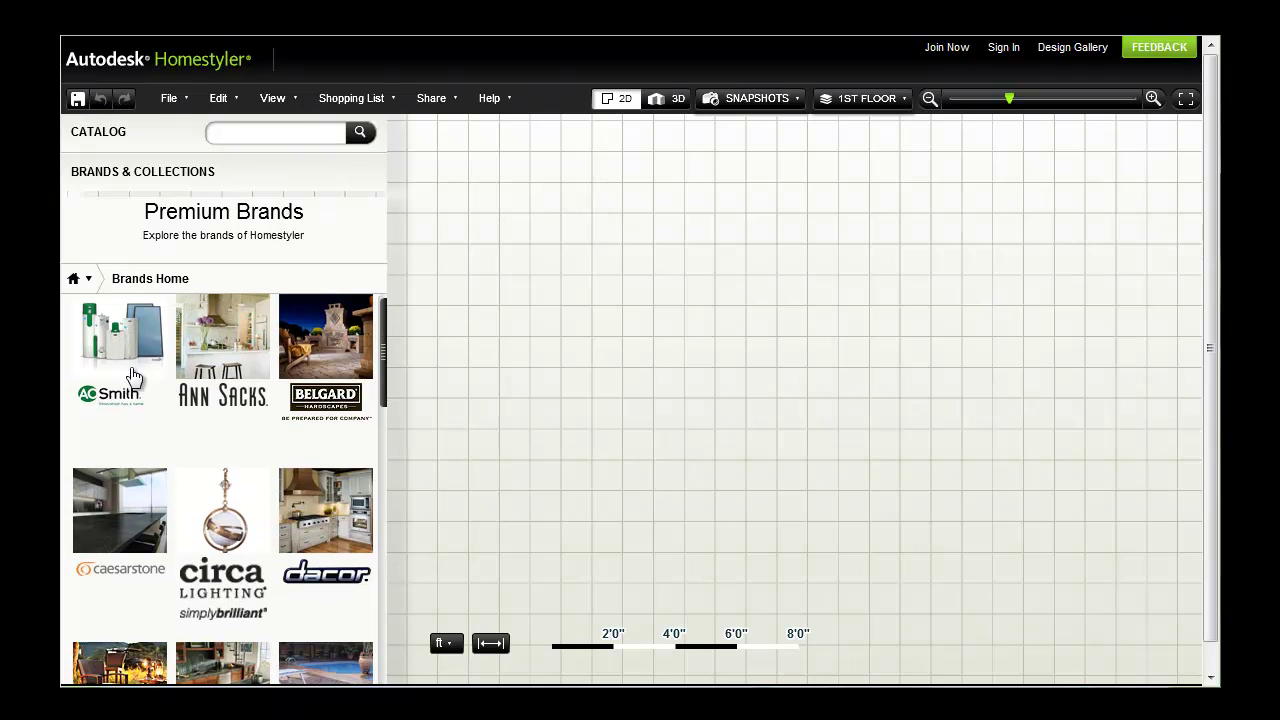
pyautogui.click(88, 281)
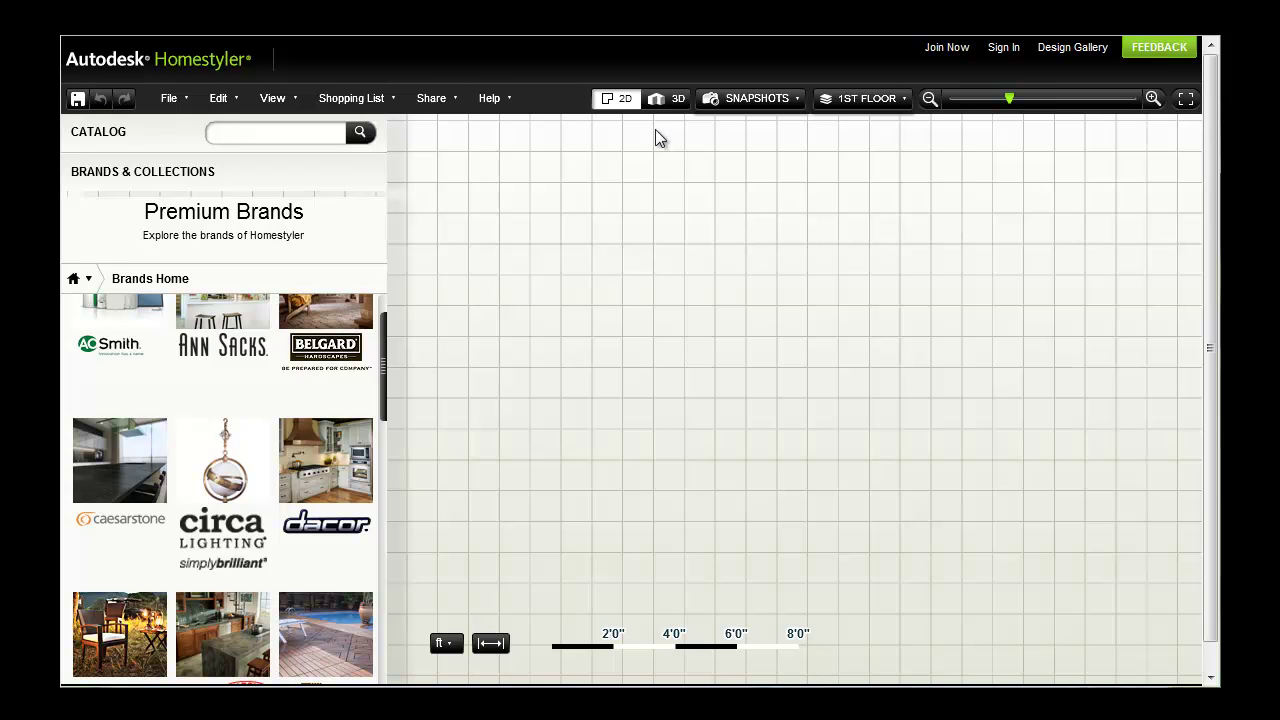
# Open the Design Gallery and view the available design collections, leaving it on All Designs
pyautogui.click(1046, 58)
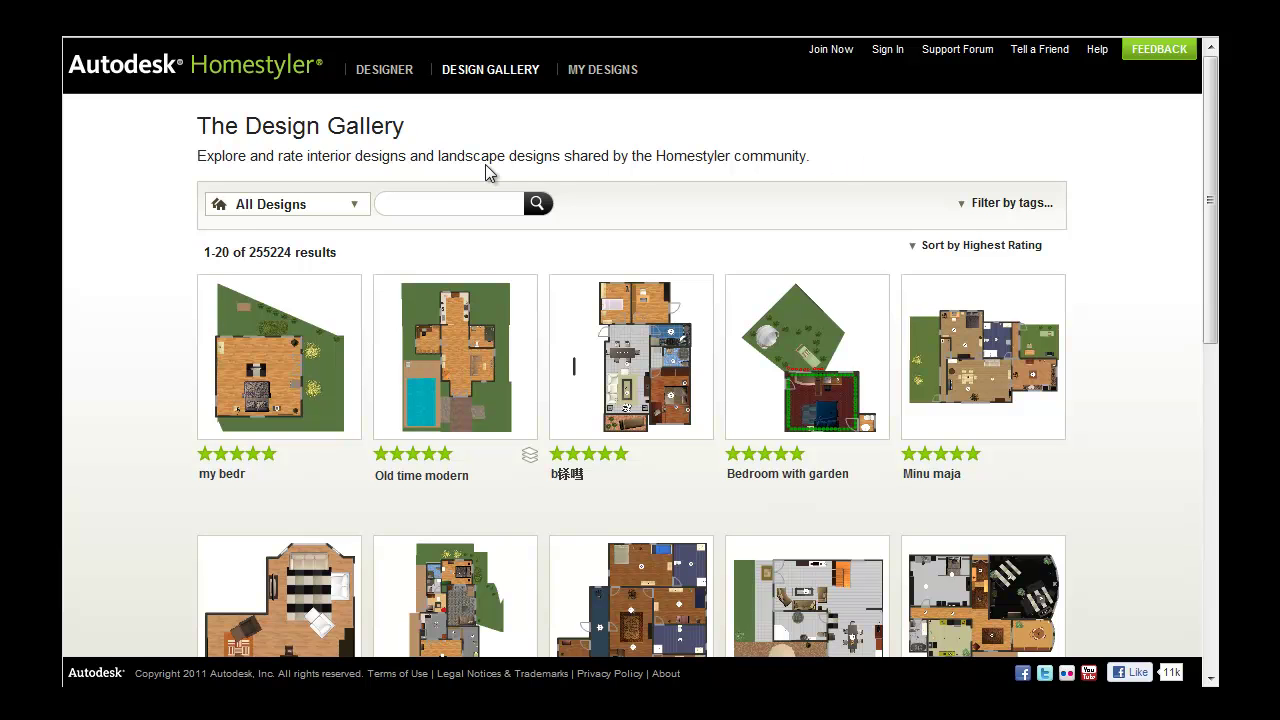
pyautogui.click(355, 205)
pyautogui.click(355, 205)
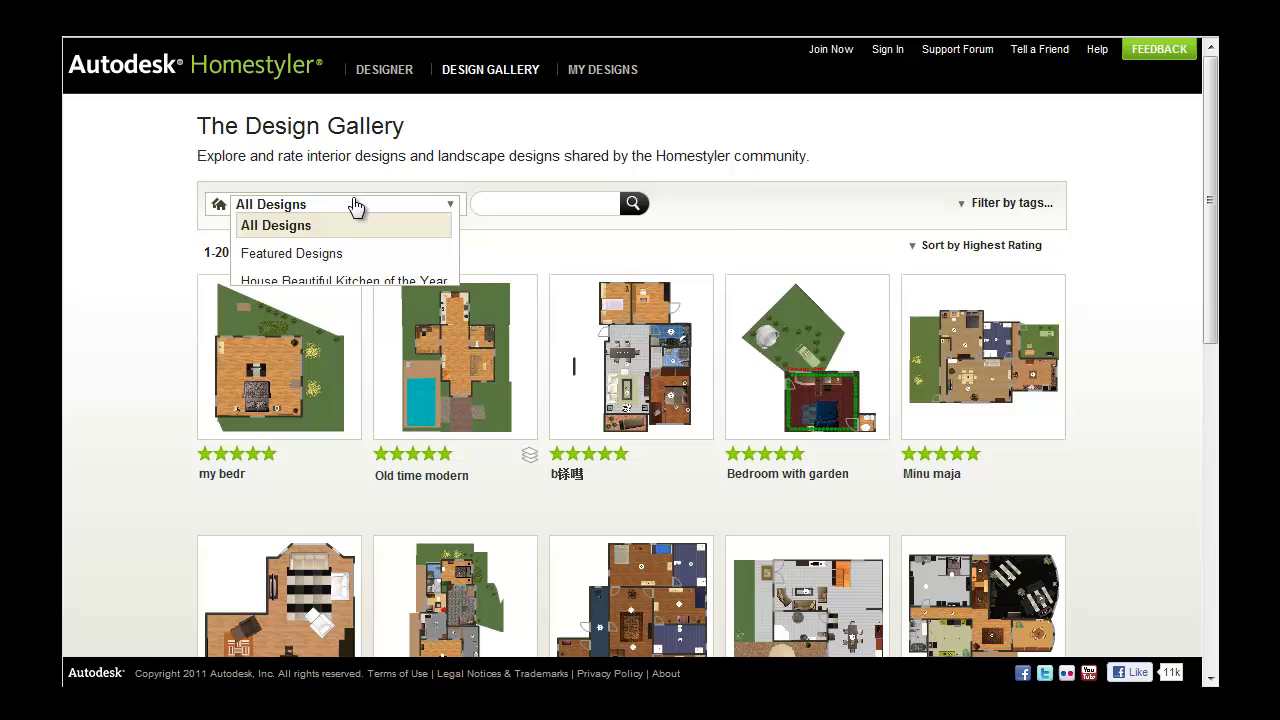
# Filter the gallery designs by the Bedroom room type and a community rating of 5 Stars
pyautogui.click(965, 205)
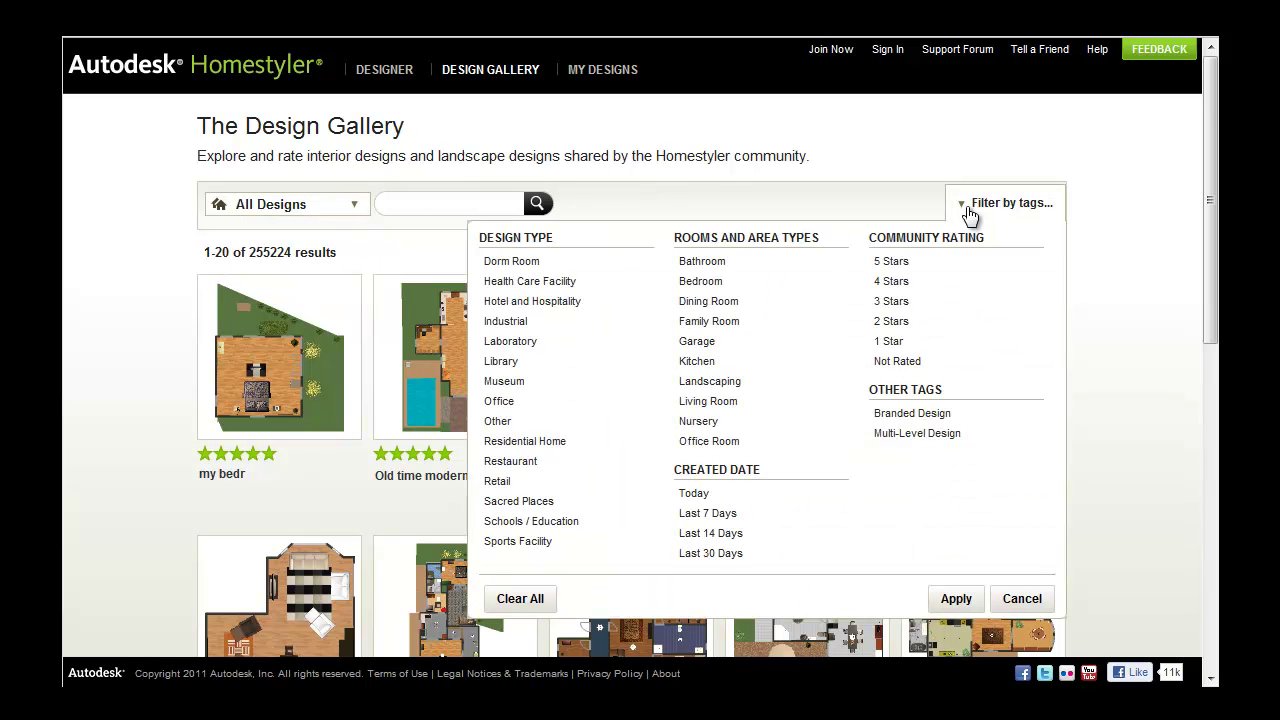
pyautogui.click(717, 287)
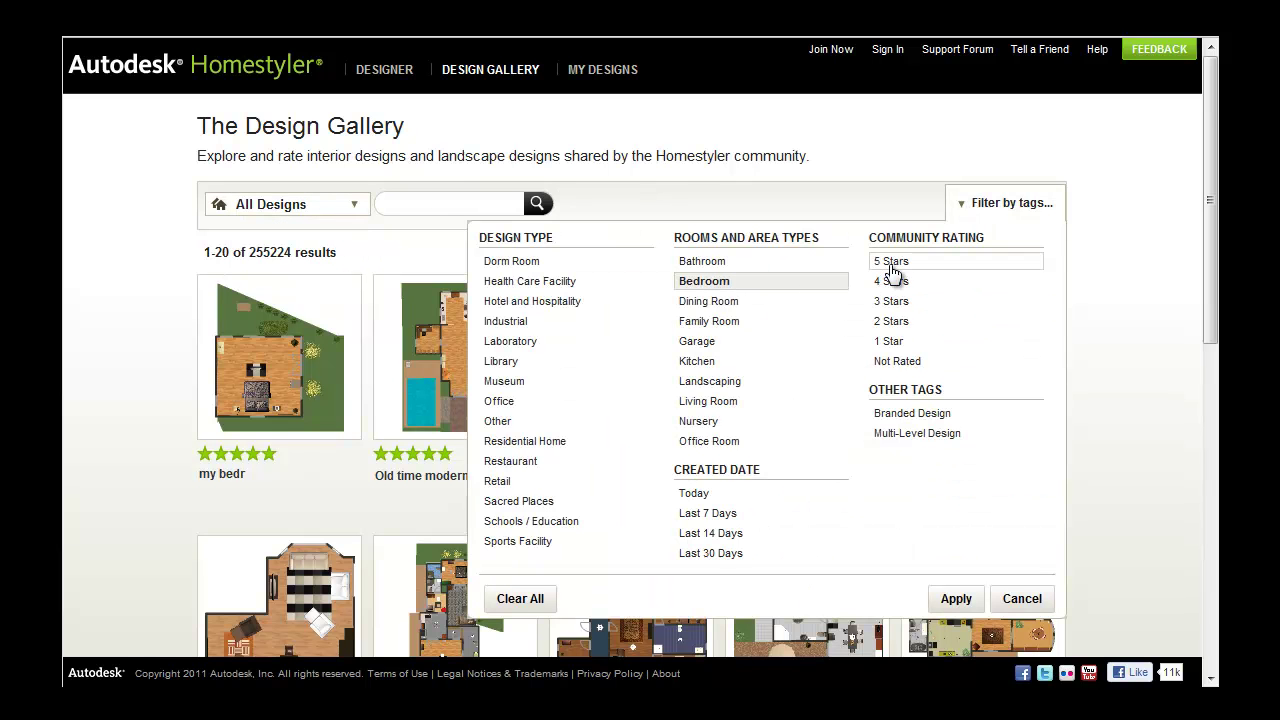
pyautogui.click(893, 264)
pyautogui.click(954, 598)
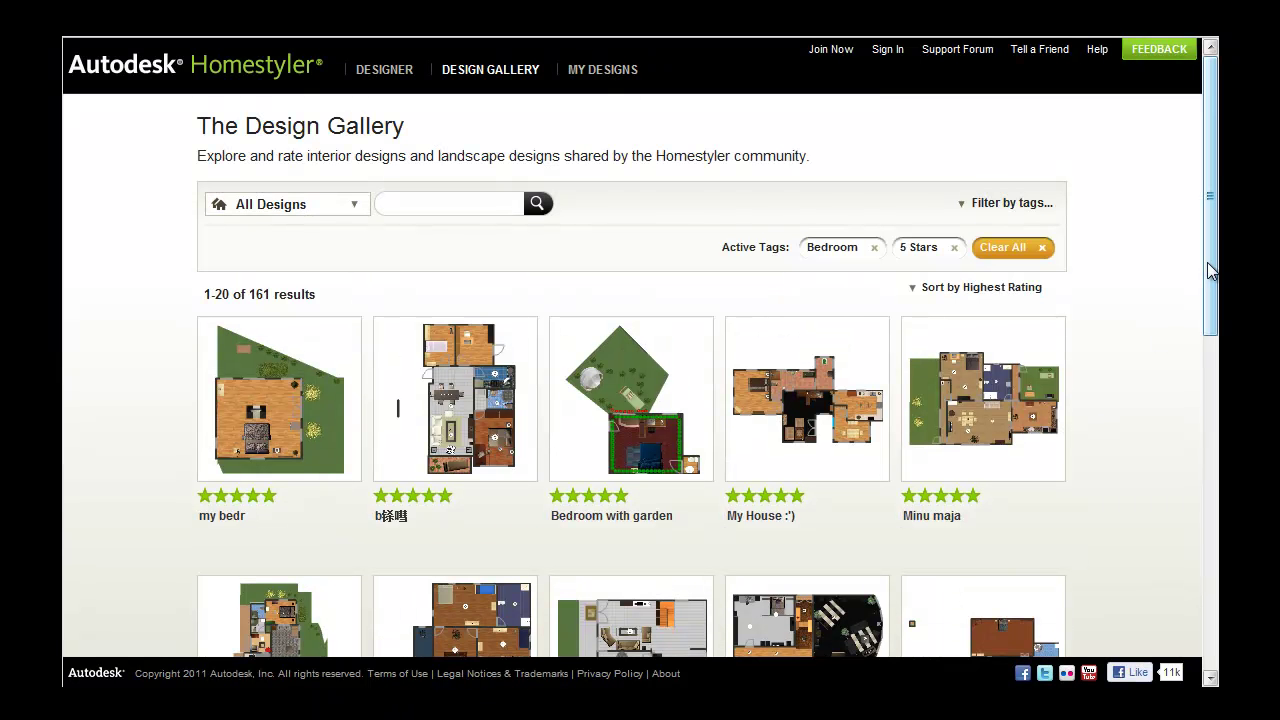
pyautogui.moveTo(1203, 278); pyautogui.dragTo(1177, 251)
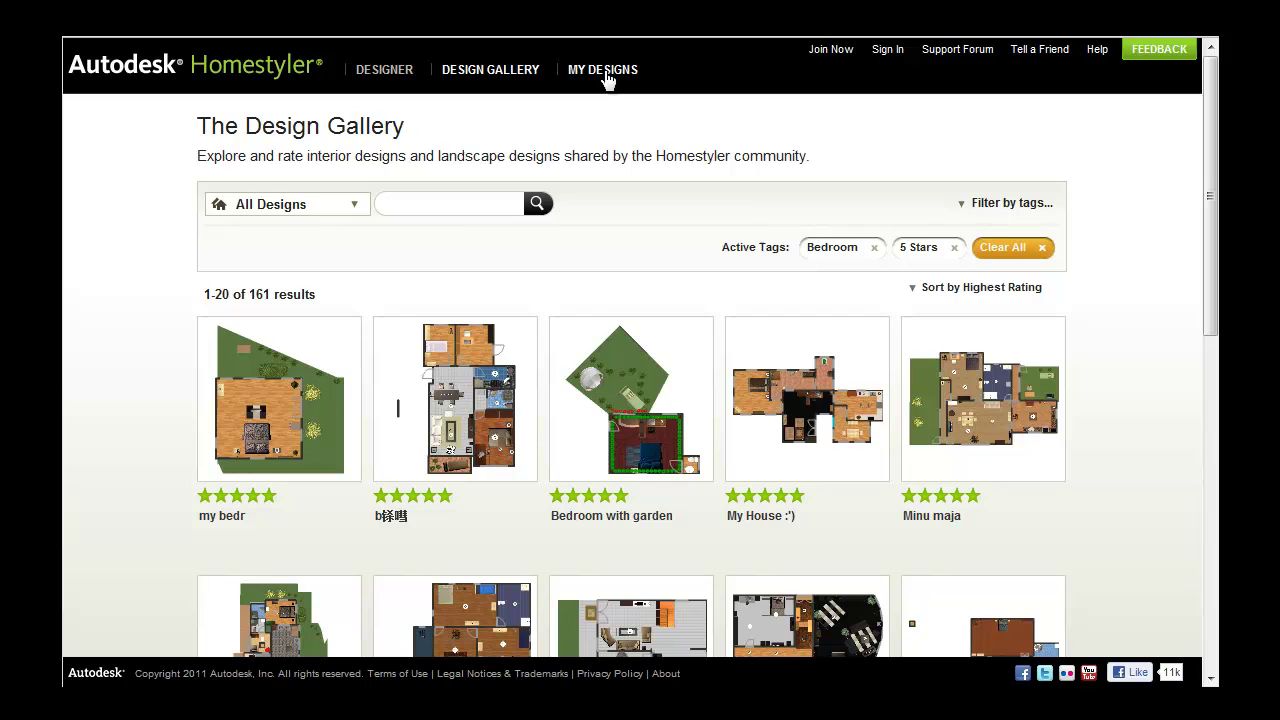
# Open My Designs, view the new account form and its Facebook sign-up option, and close both without registering
pyautogui.click(606, 74)
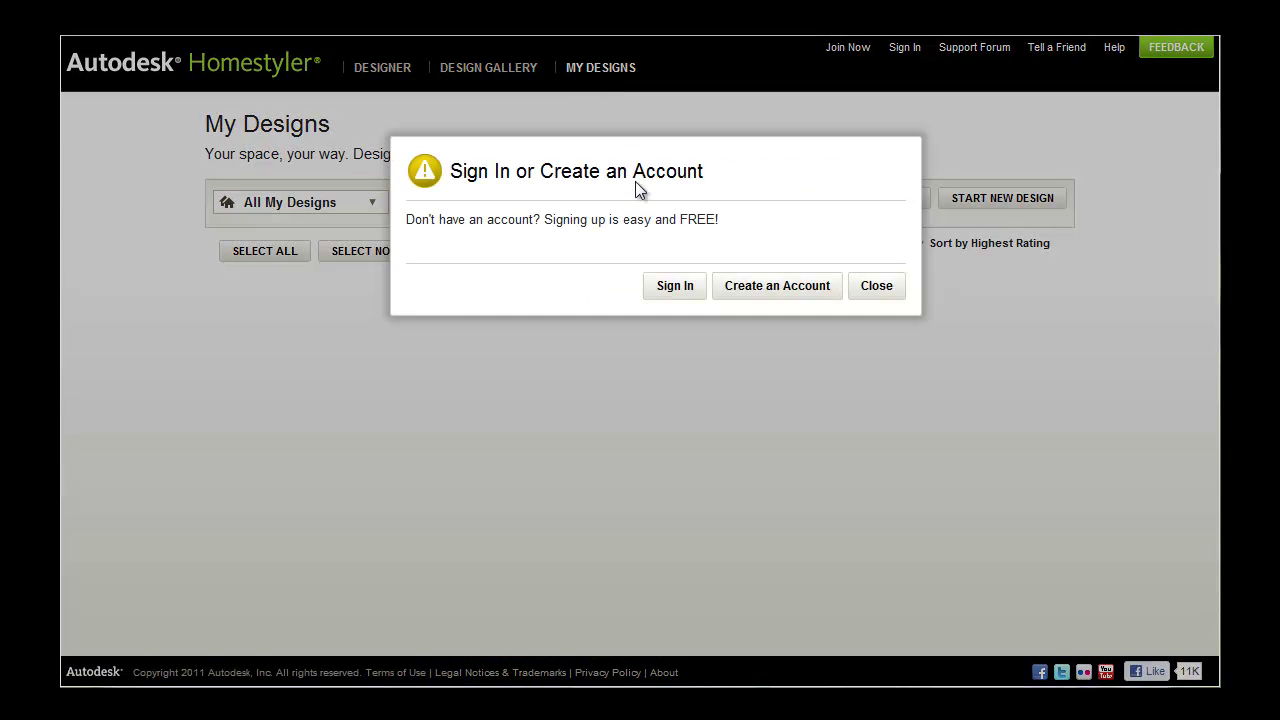
pyautogui.click(757, 290)
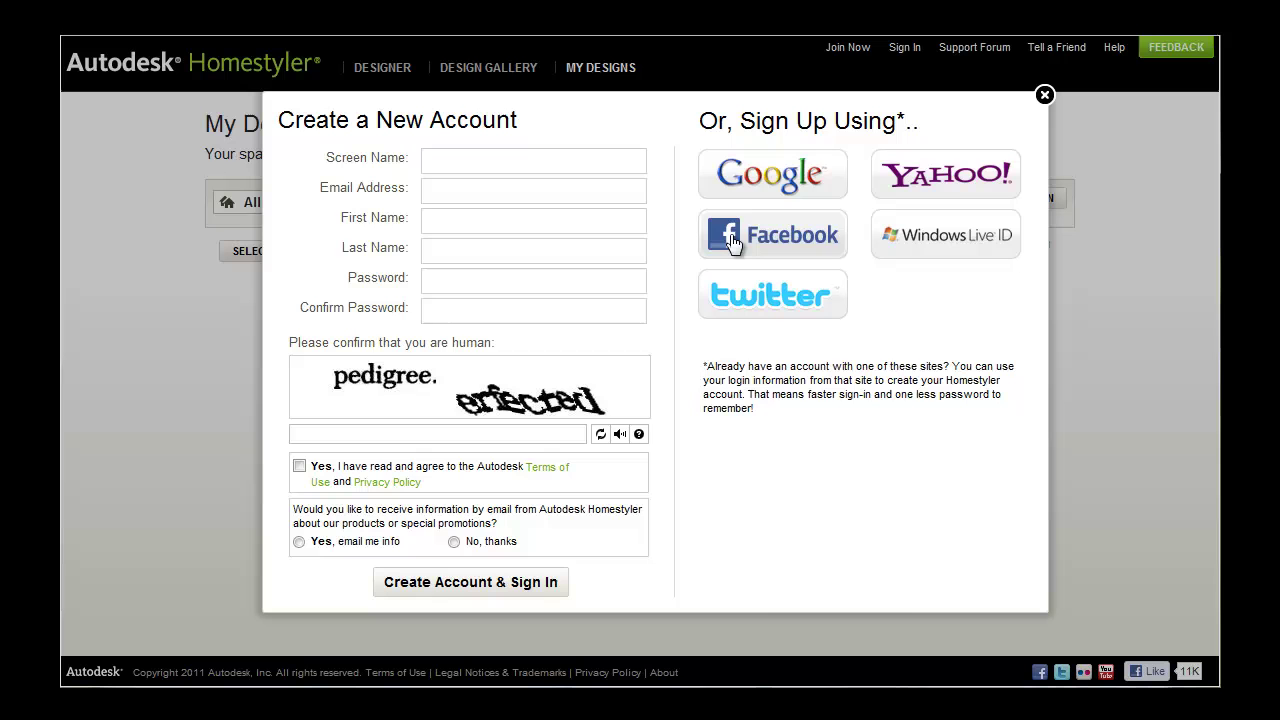
pyautogui.click(733, 240)
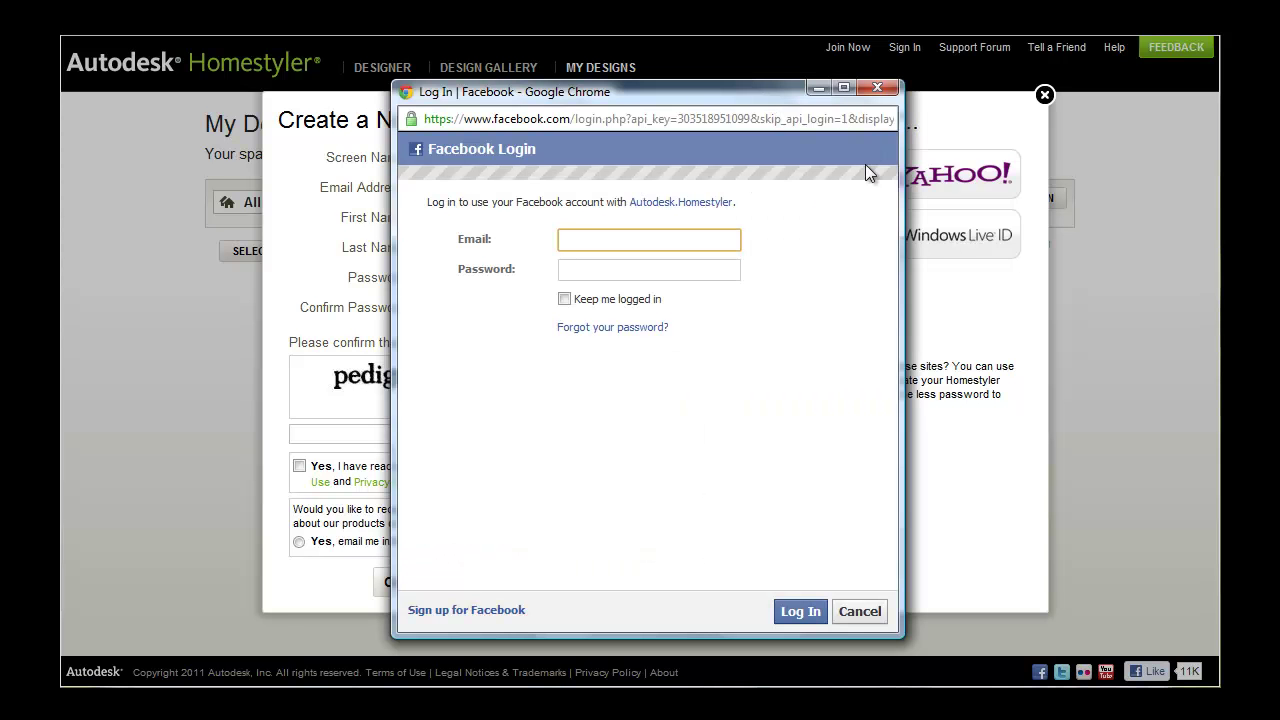
pyautogui.click(877, 89)
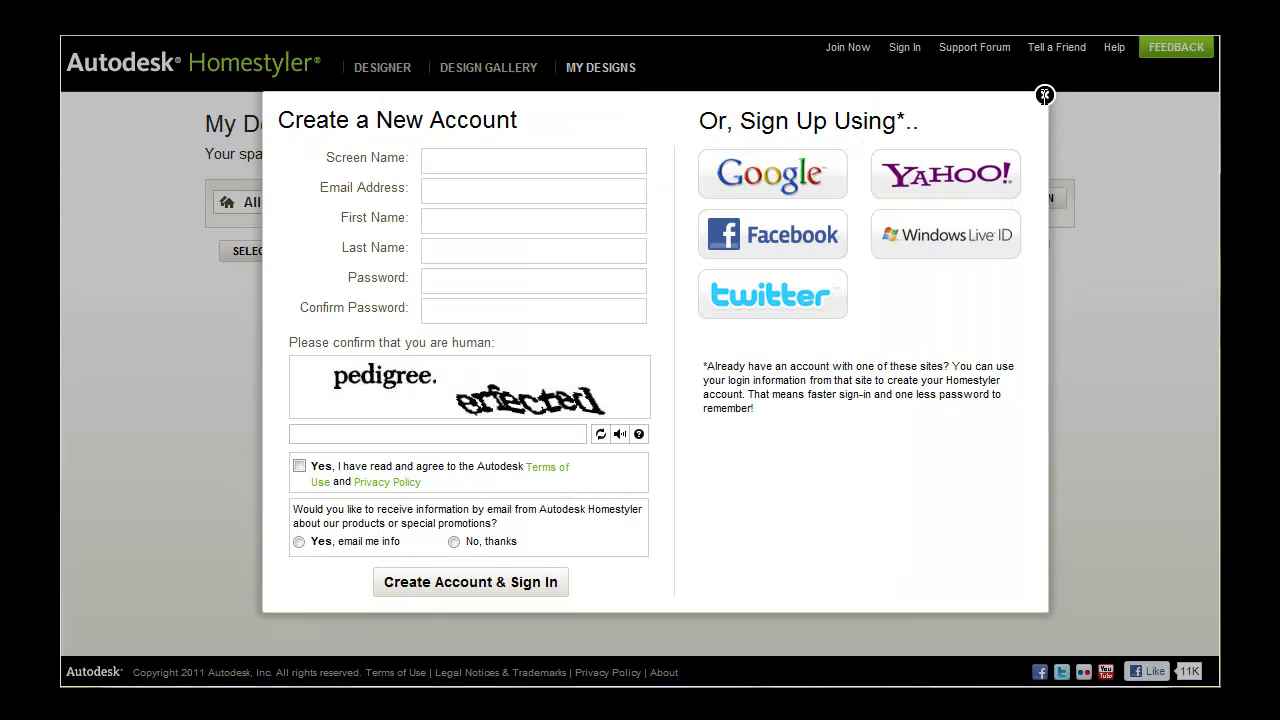
pyautogui.click(1044, 96)
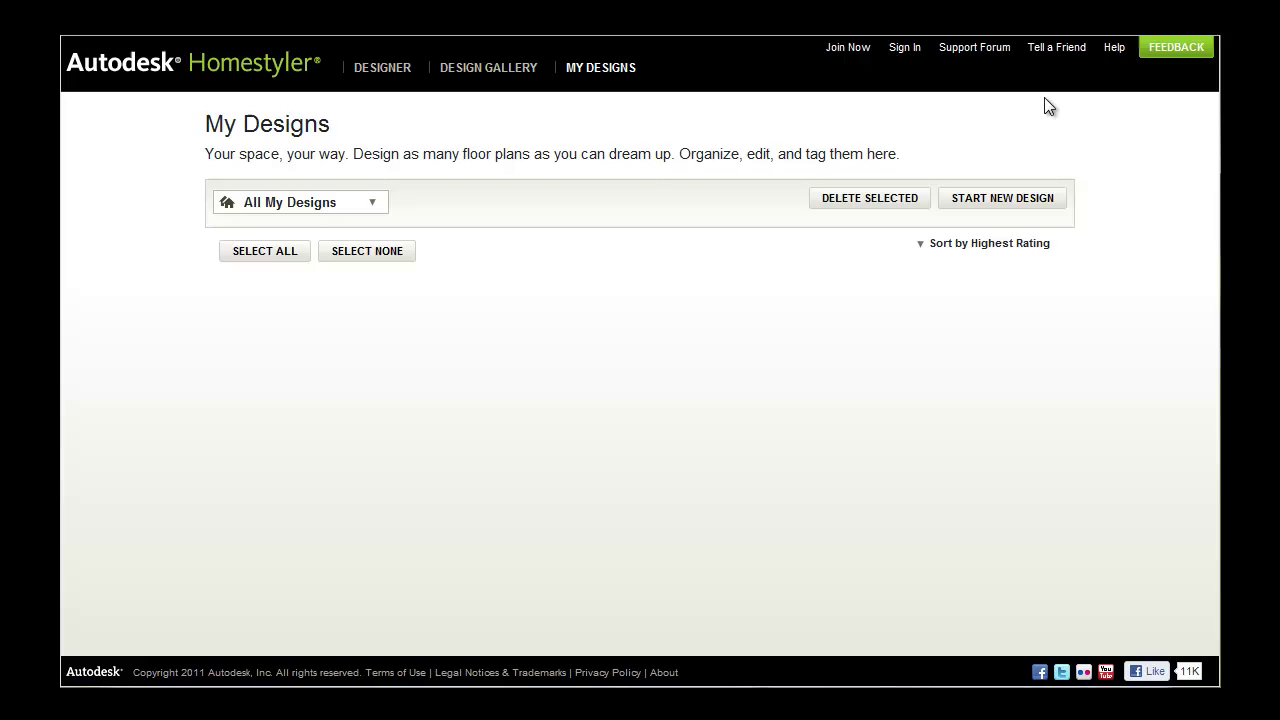
# Sign in through Facebook by entering the account password
pyautogui.click(897, 52)
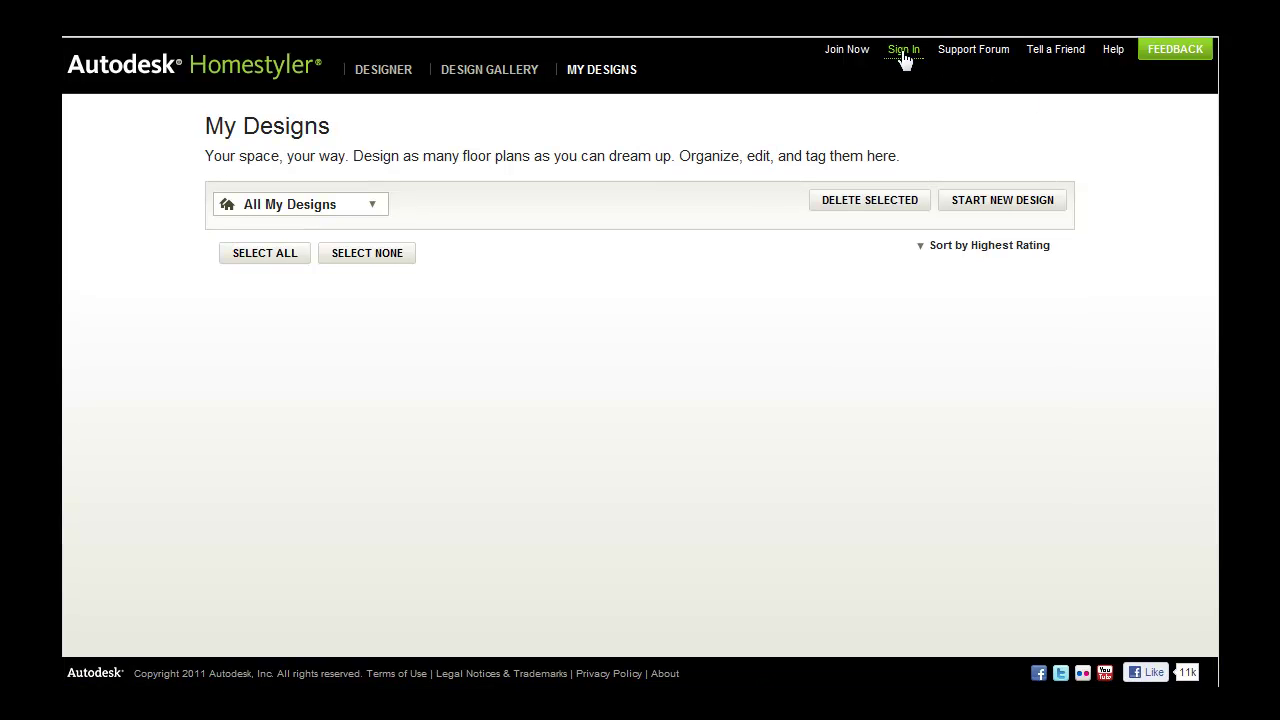
pyautogui.click(787, 220)
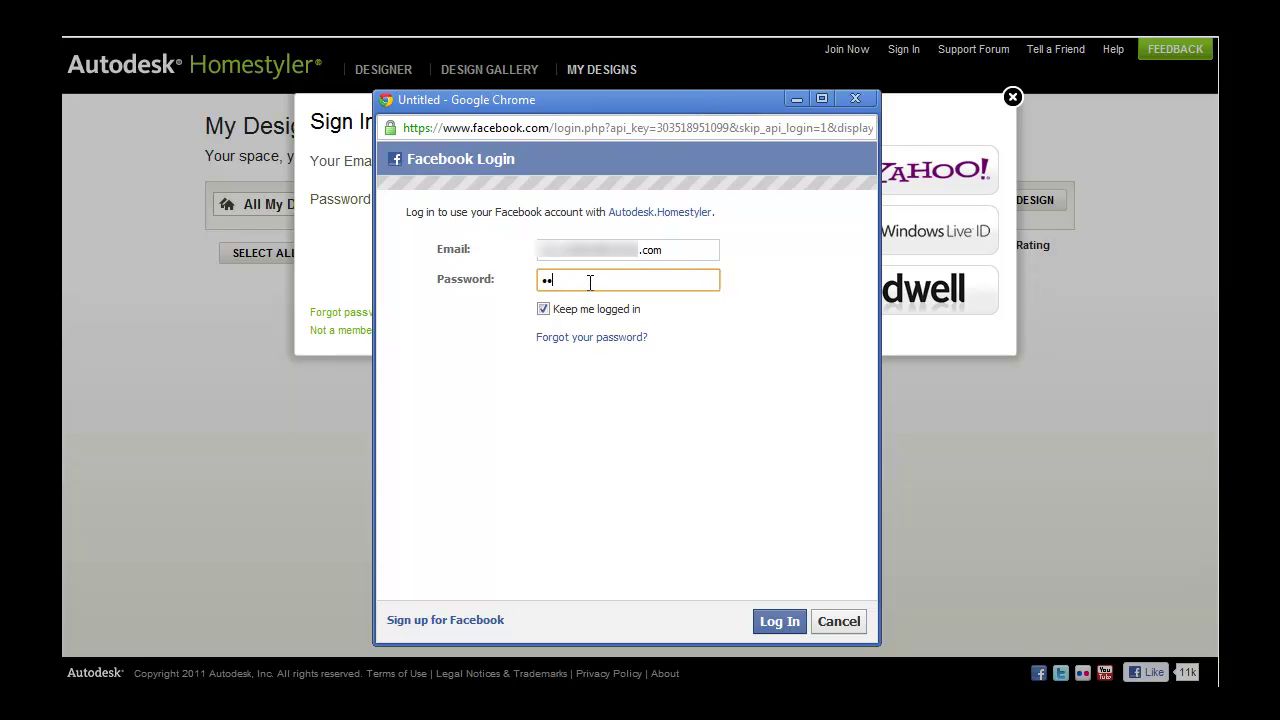
pyautogui.write('•••')
pyautogui.press('Return')
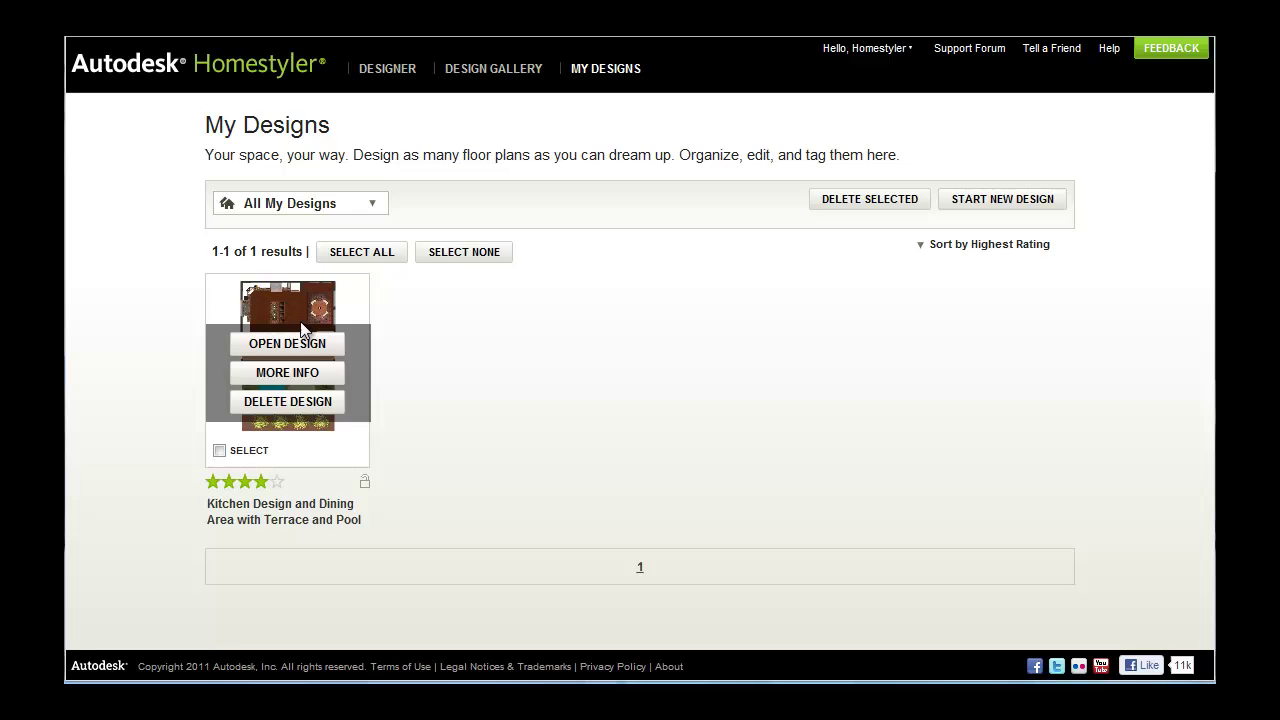
# Open the details of the Kitchen Design and Dining Area with Terrace and Pool design and look through all its products
pyautogui.click(272, 373)
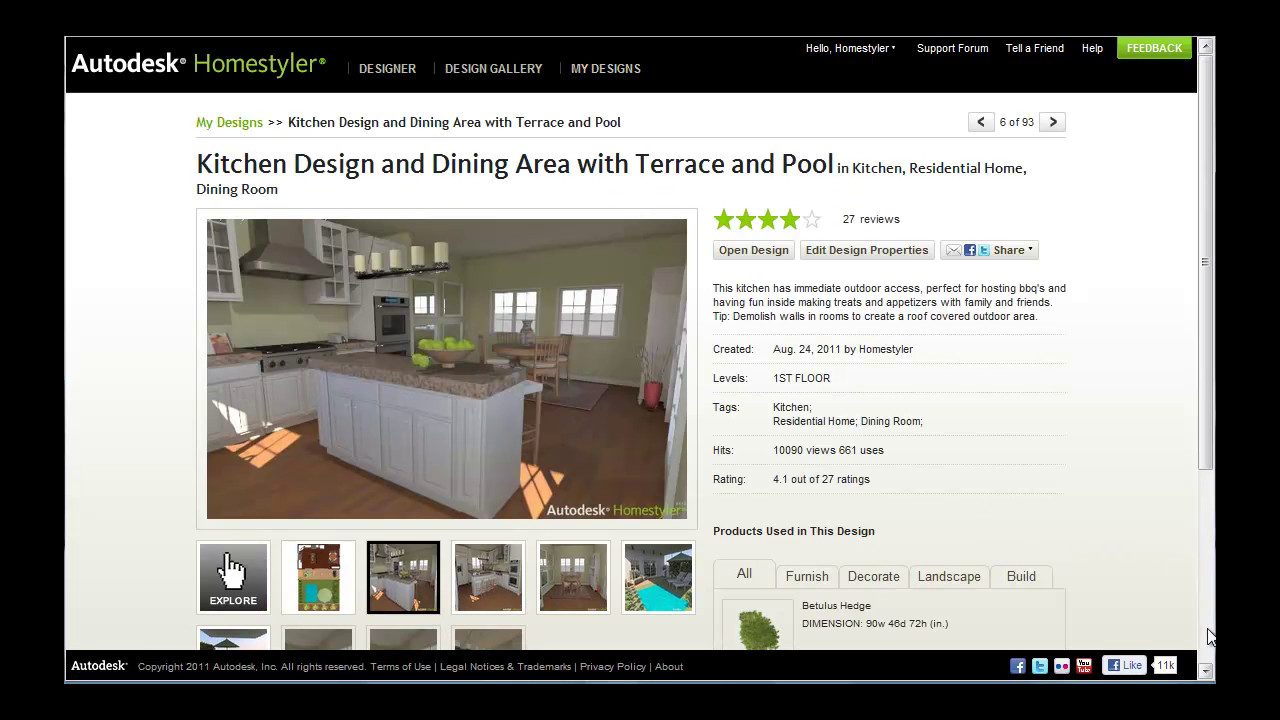
pyautogui.click(1206, 673)
pyautogui.scroll(-5, 1206, 673)
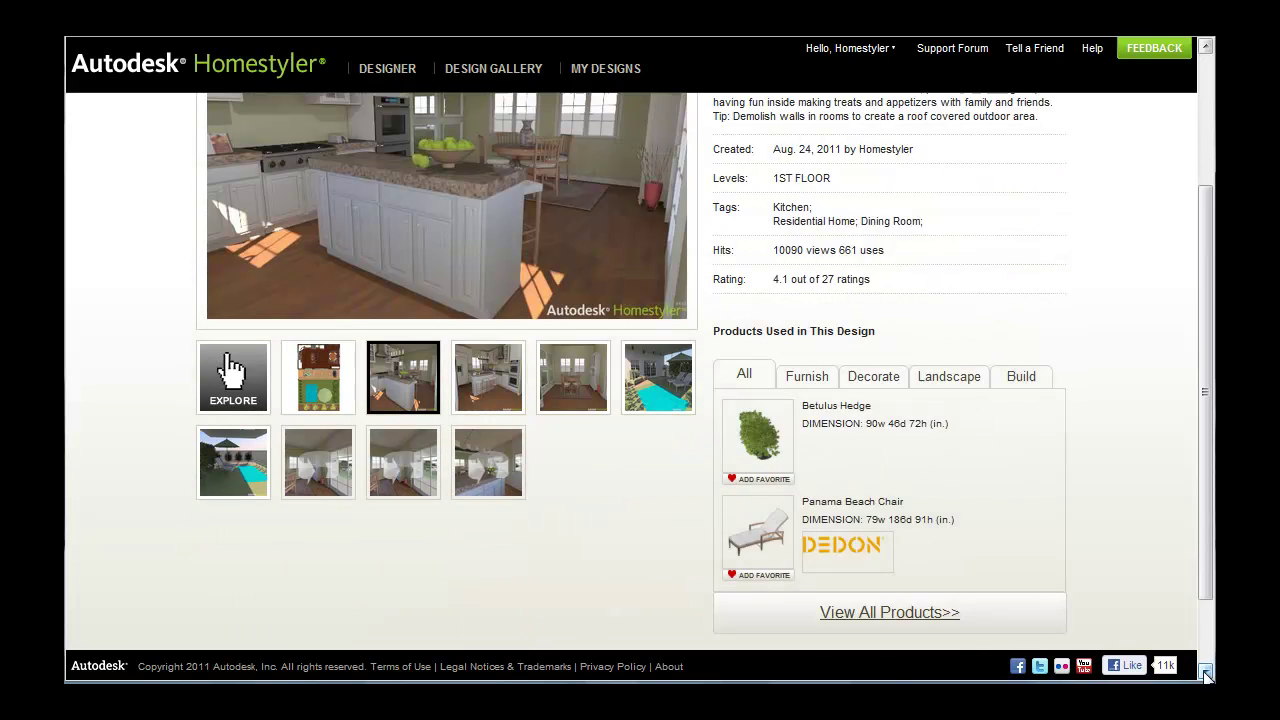
pyautogui.click(889, 533)
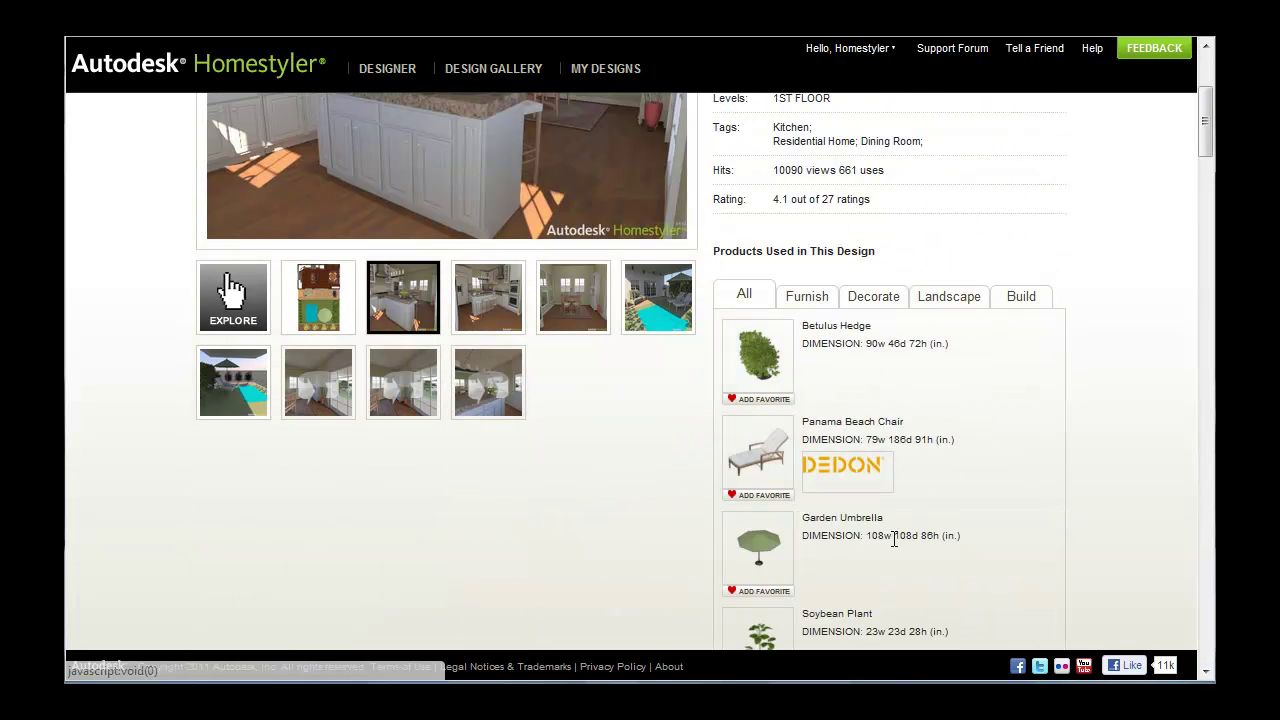
pyautogui.scroll(-3, 890, 537)
pyautogui.scroll(-1, 890, 537)
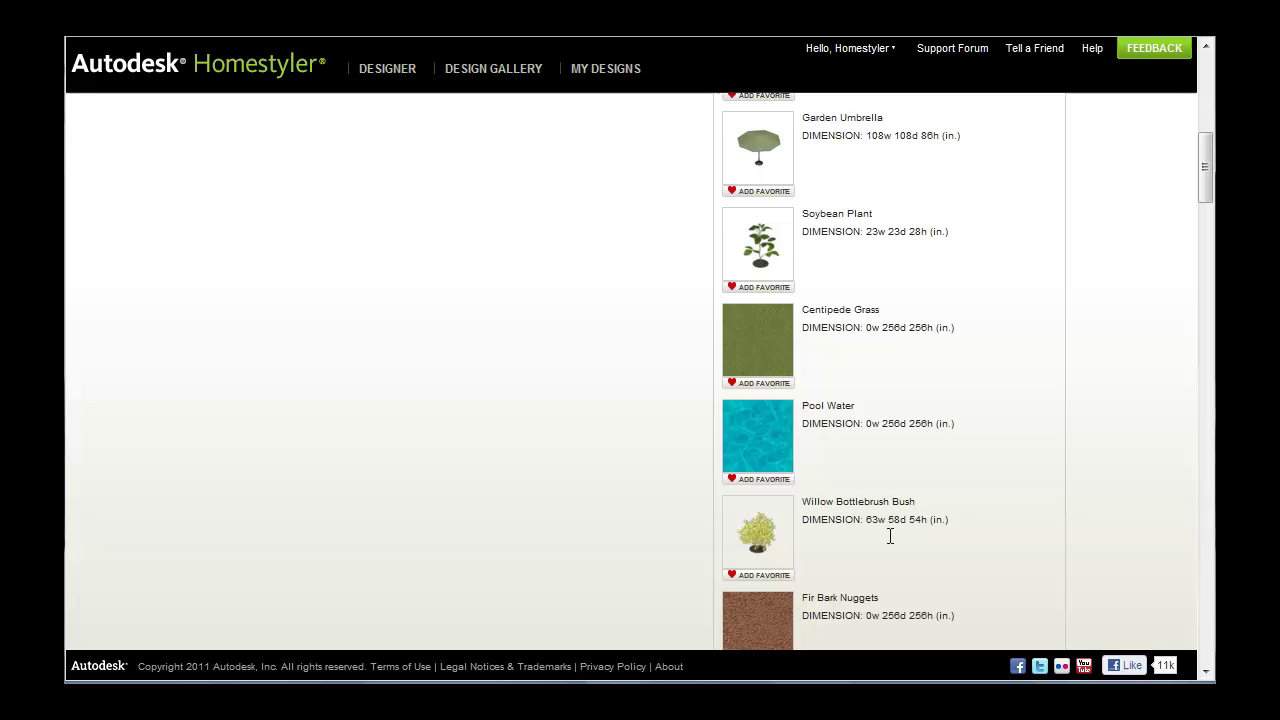
pyautogui.scroll(4, 890, 537)
pyautogui.scroll(2, 889, 537)
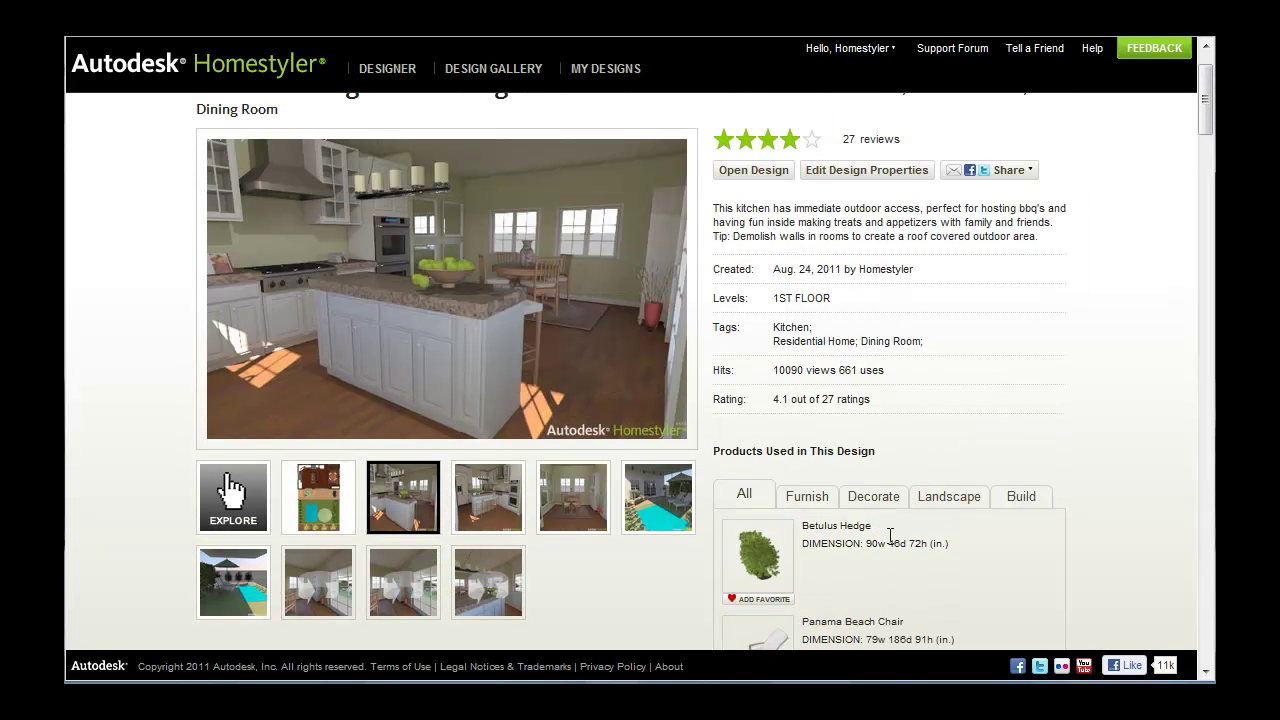
# View the design's kitchen snapshot with the bar stools and its last 360 panorama snapshot
pyautogui.click(470, 520)
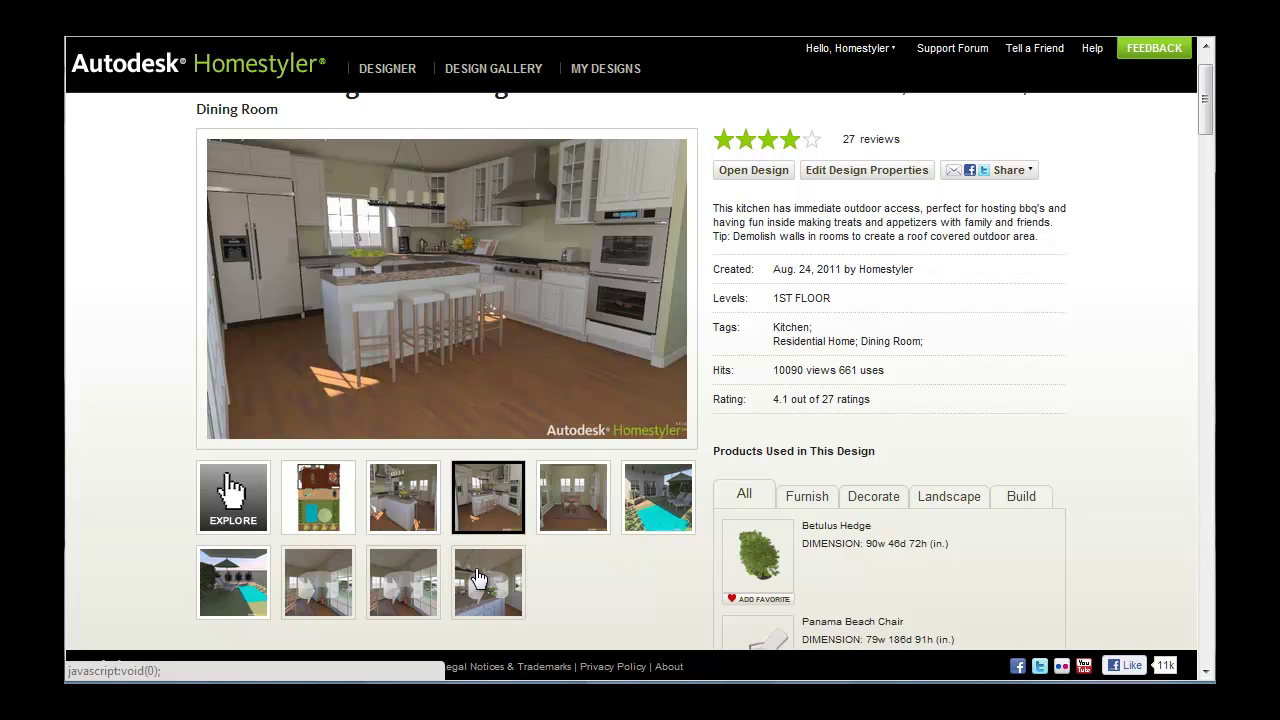
pyautogui.click(478, 580)
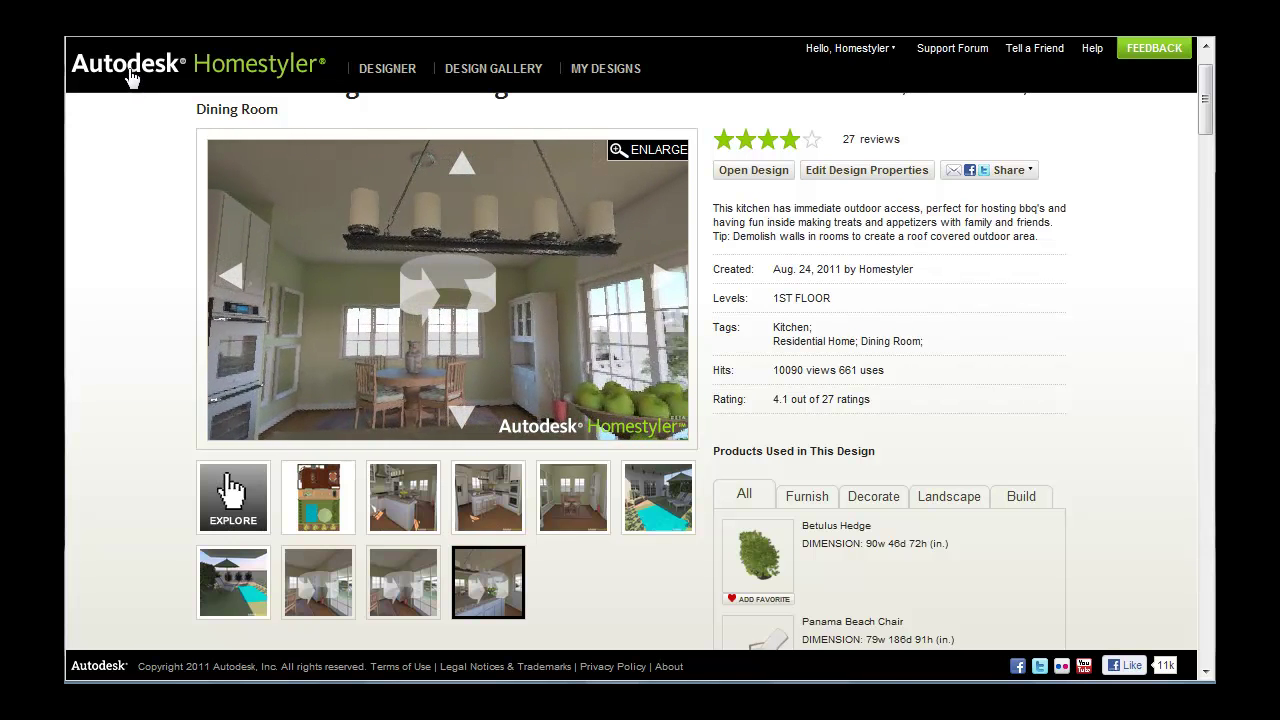
# Return to the Homestyler home page and look at its resources and footer links
pyautogui.click(130, 77)
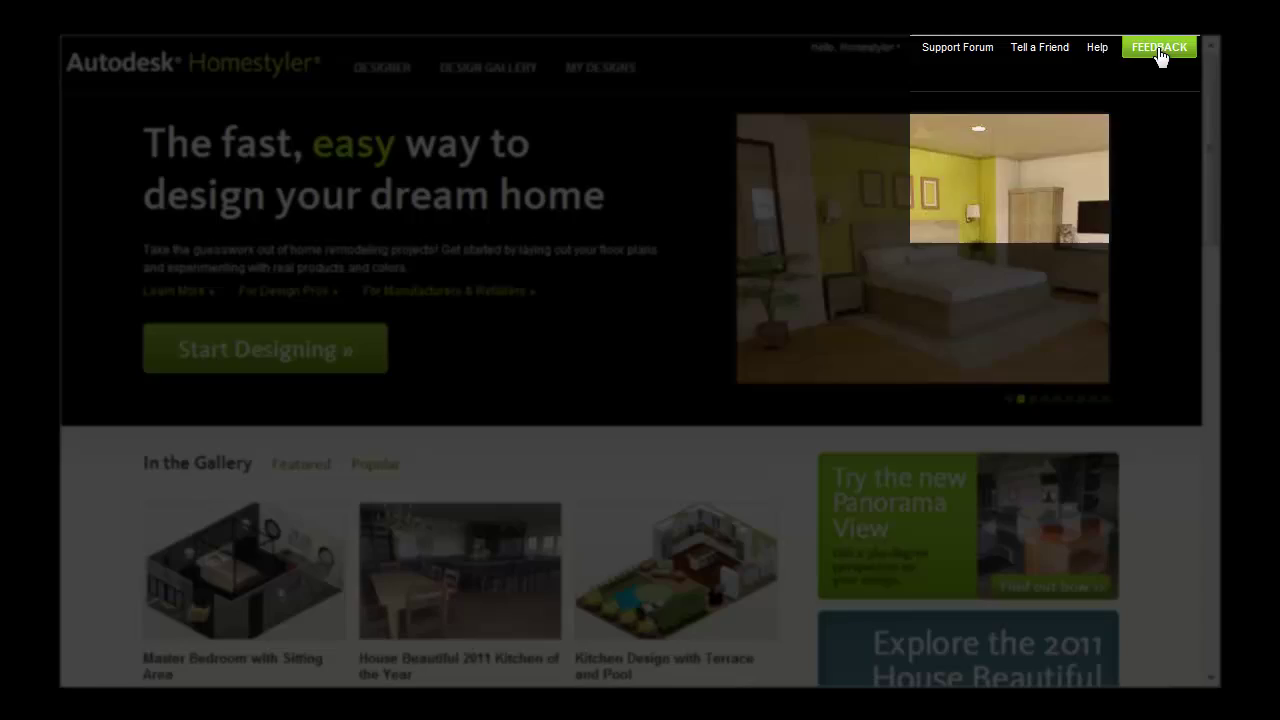
pyautogui.scroll(-15, 1157, 160)
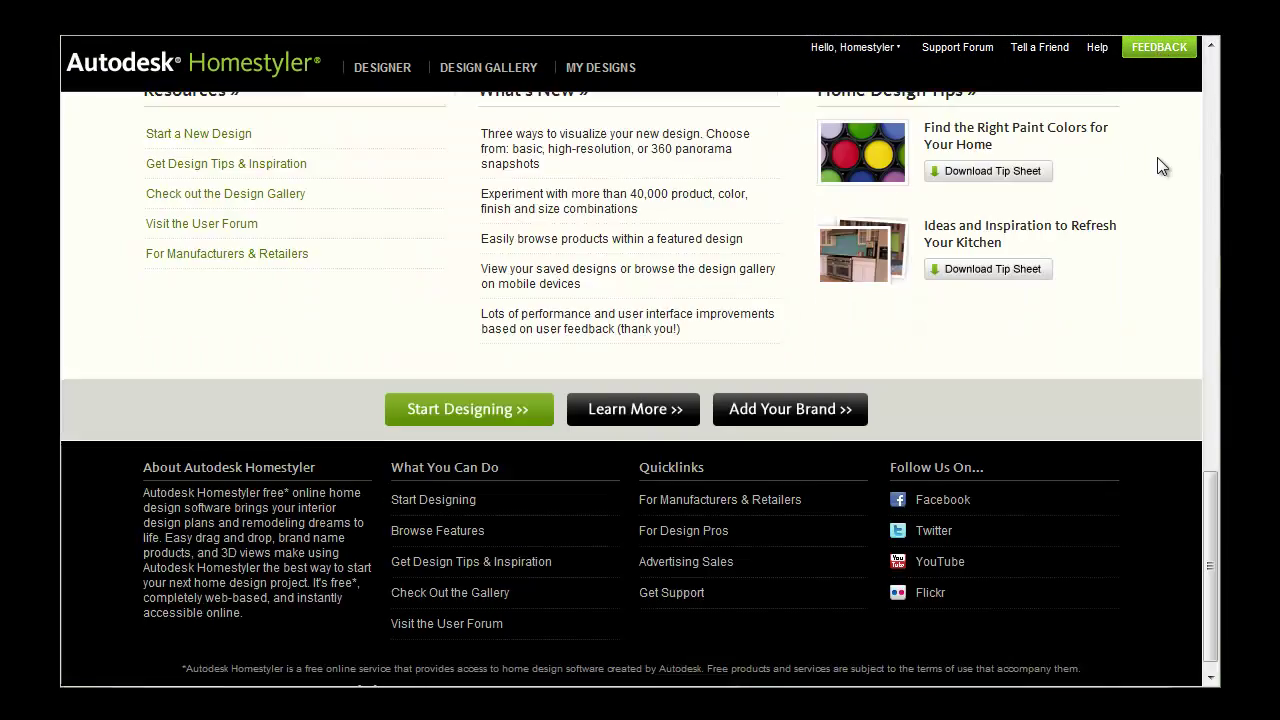